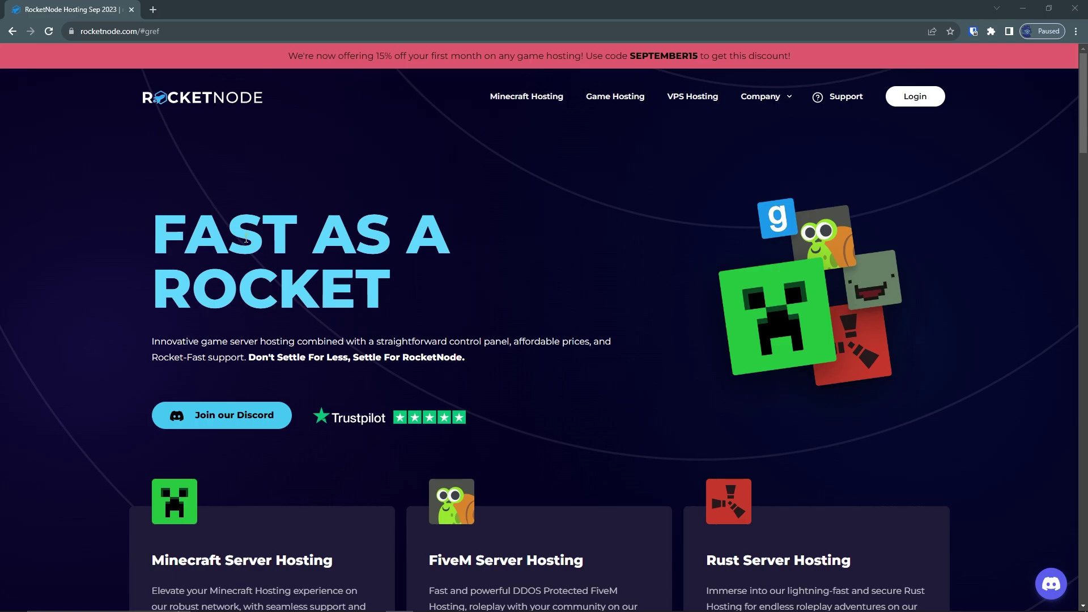
scroll(542, 239, down, 2)
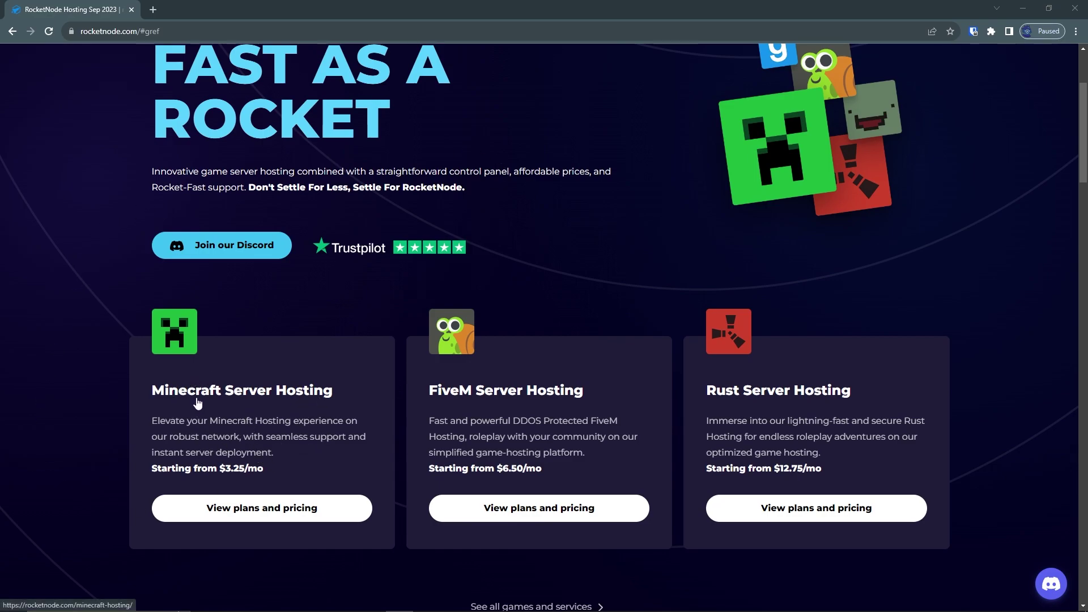
- Pick the 8 GB Budget Minecraft hosting plan, then bring up the Login menu
click(261, 507)
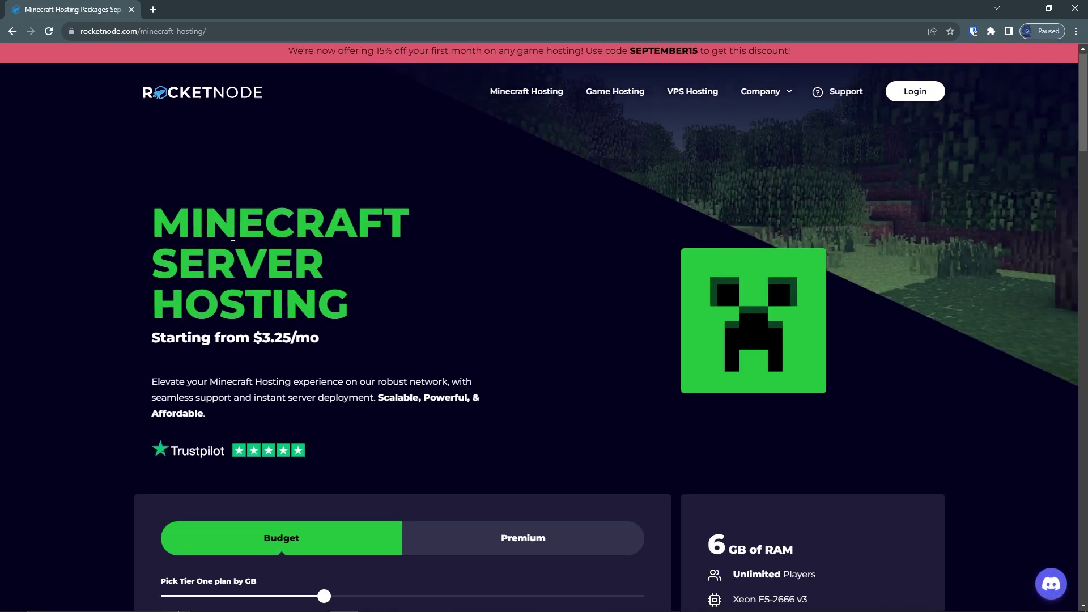
scroll(205, 385, down, 3)
drag(323, 376, 516, 384)
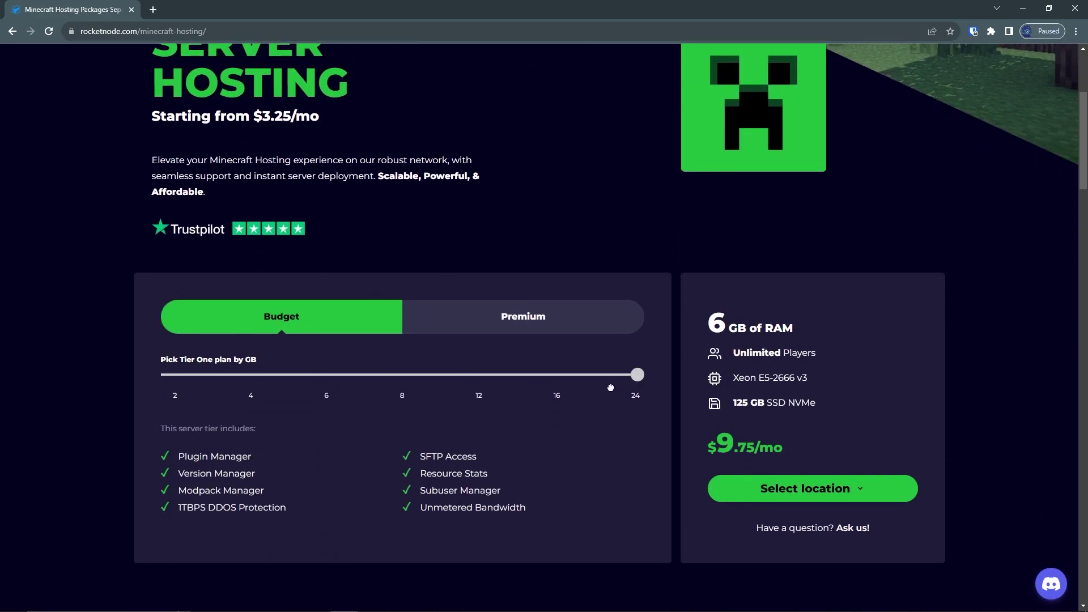
drag(611, 387, 413, 380)
scroll(413, 380, up, 3)
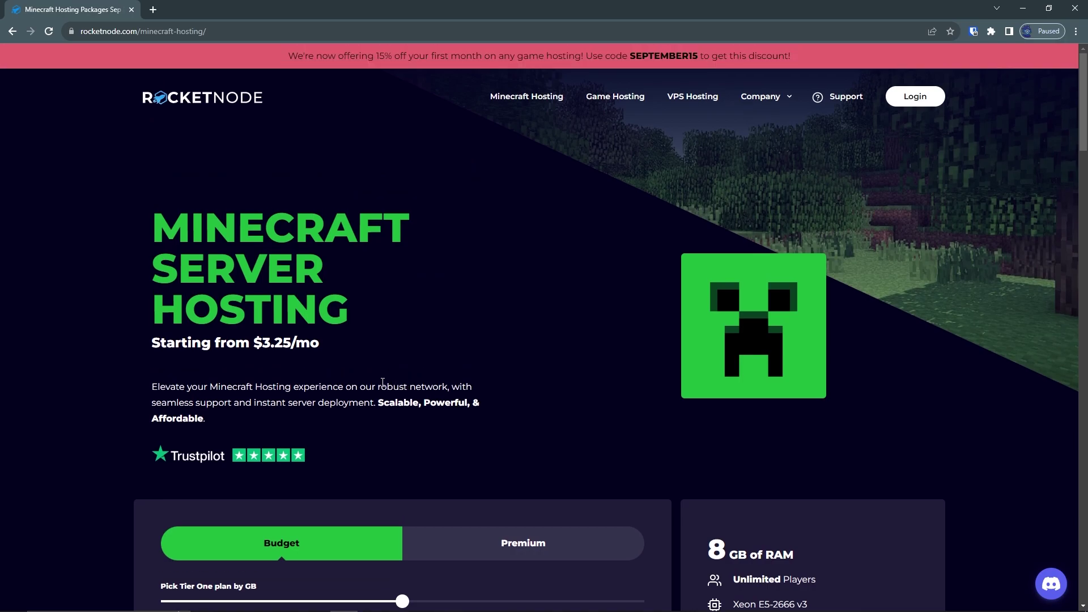
click(914, 96)
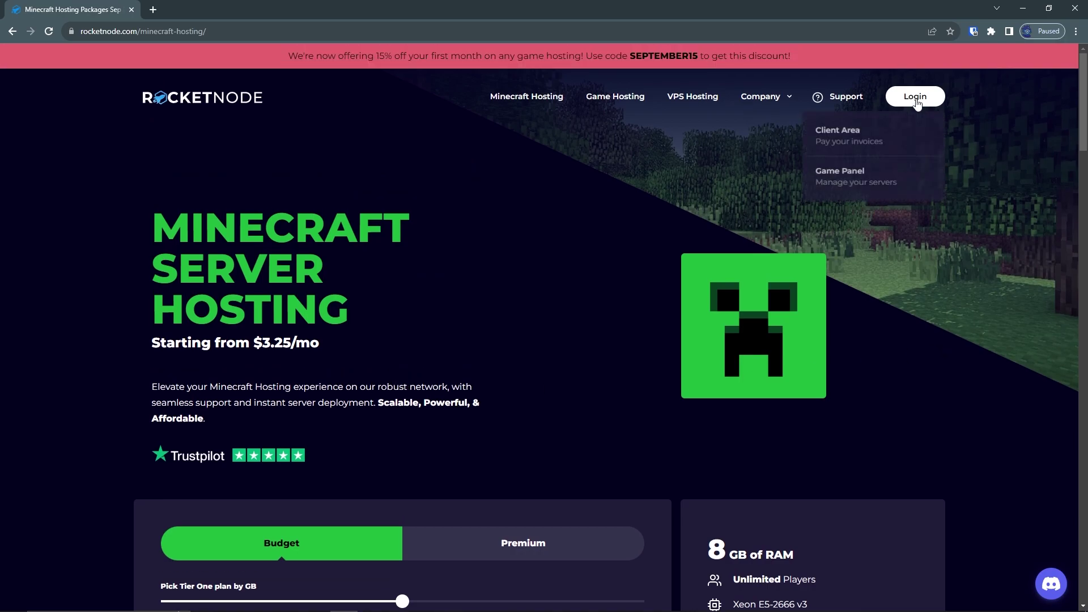
- Log into the Game Panel and open the Tutorial | Minecraft server card
click(838, 173)
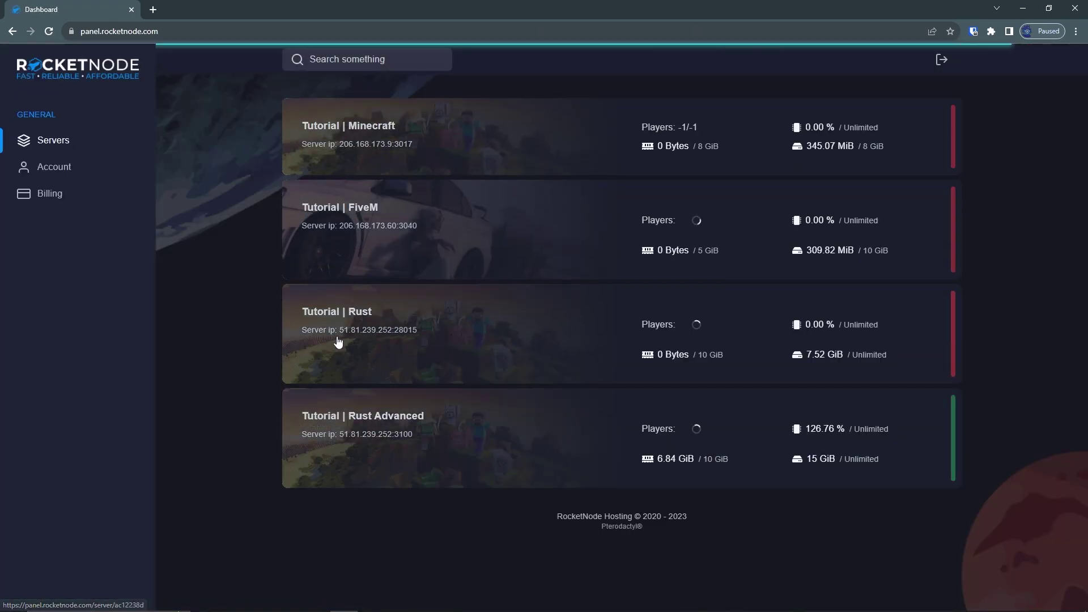
click(365, 138)
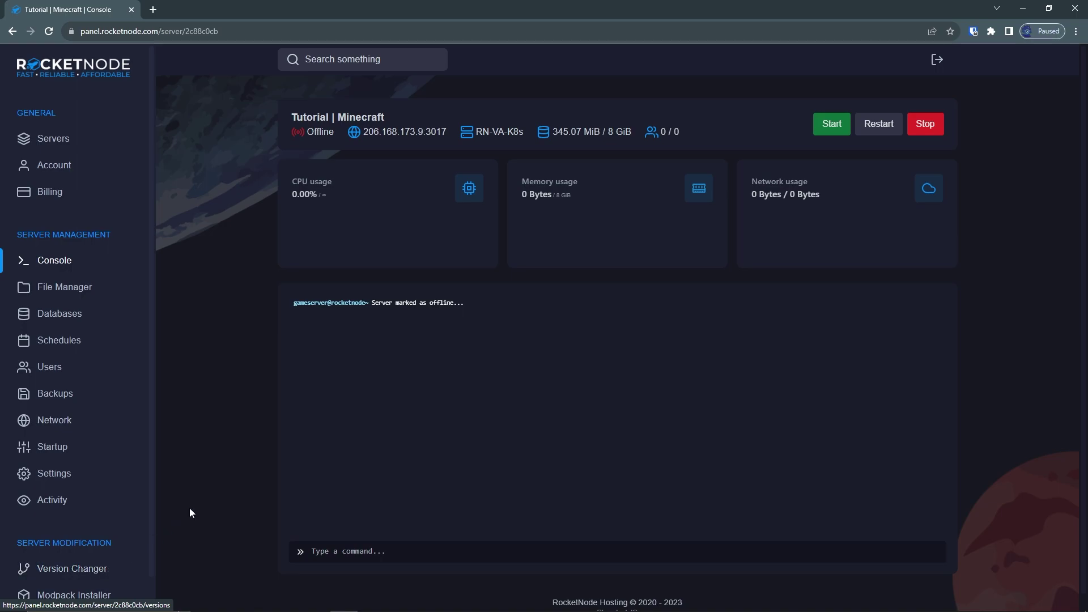
- Reinstall the server as Paper 1.20.1 through the Version Changer
click(72, 568)
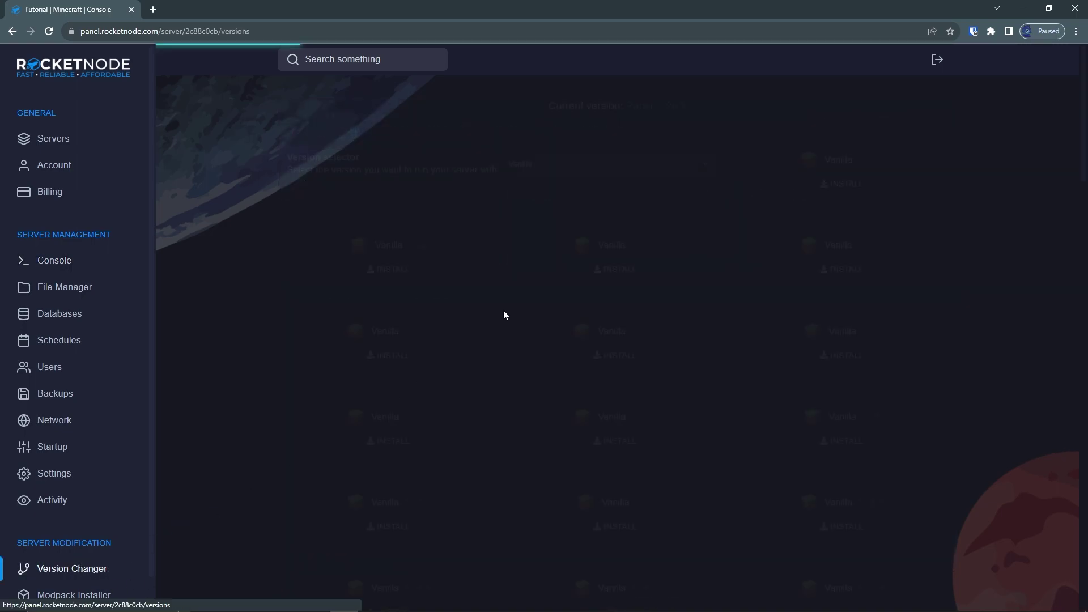
click(558, 165)
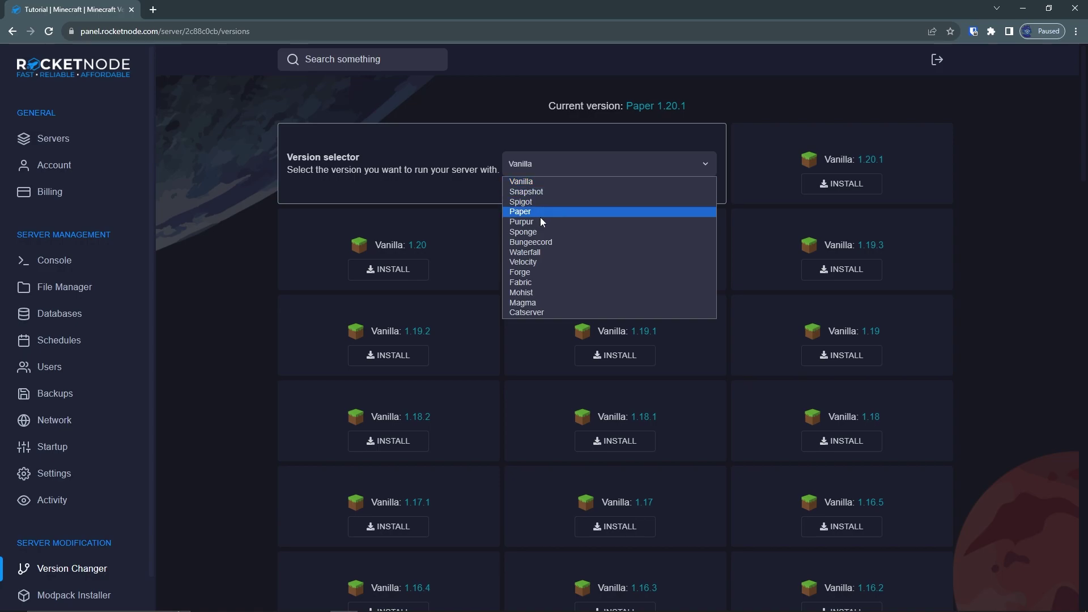
click(527, 211)
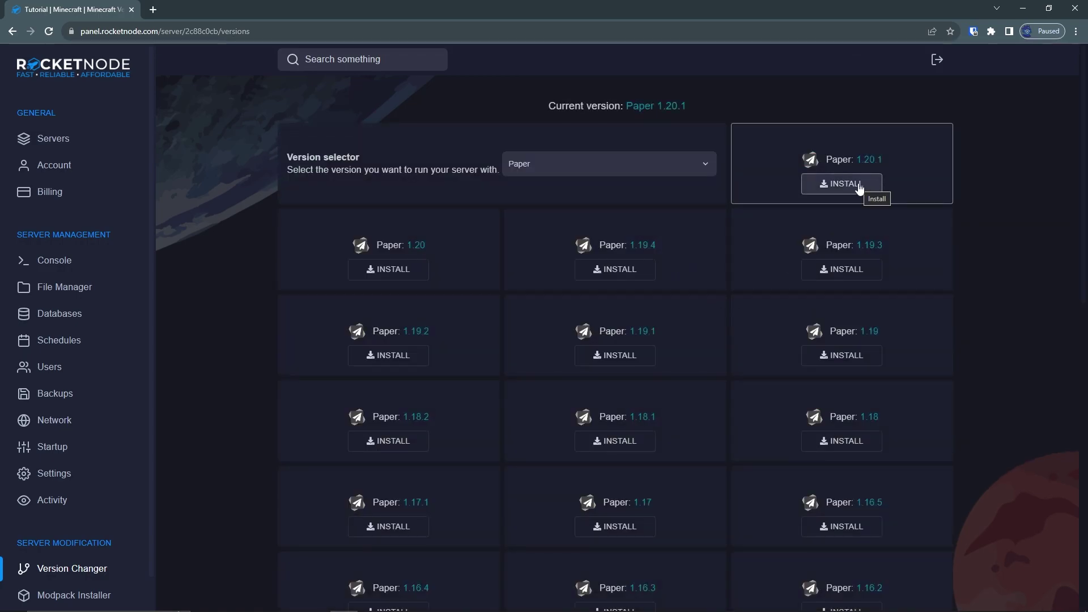
click(857, 185)
click(762, 251)
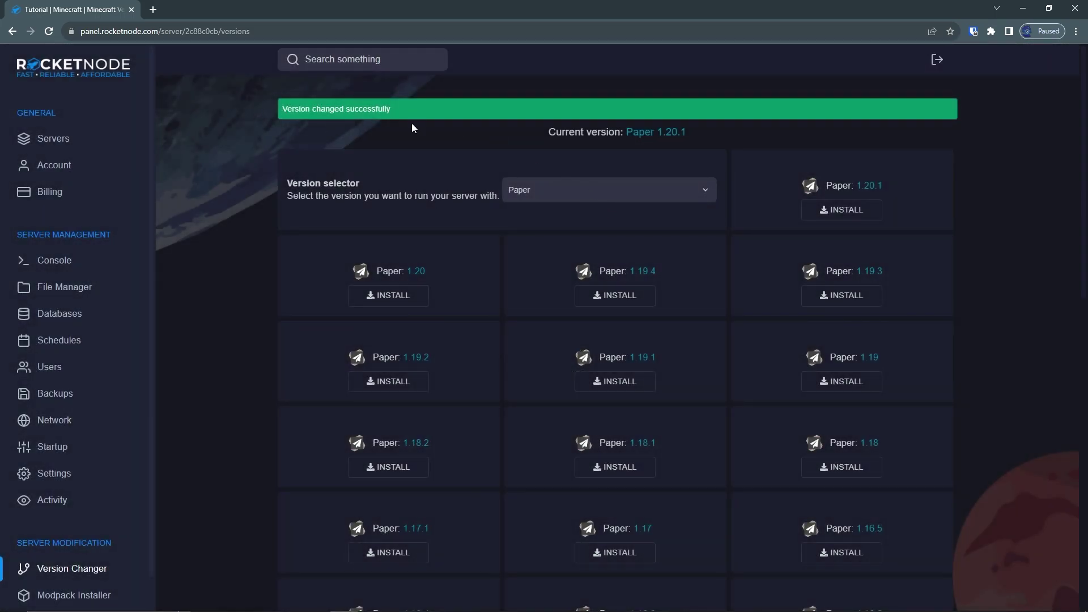
scroll(80, 551, down, 2)
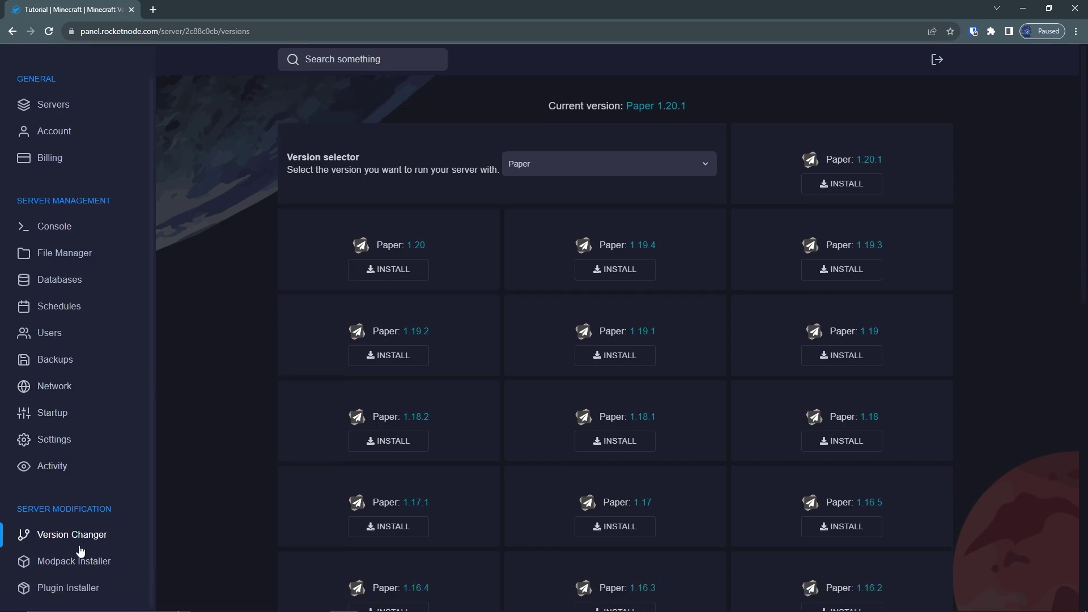
- Browse the Modpack Installer list, then move on to the Plugin Installer catalogue
click(74, 561)
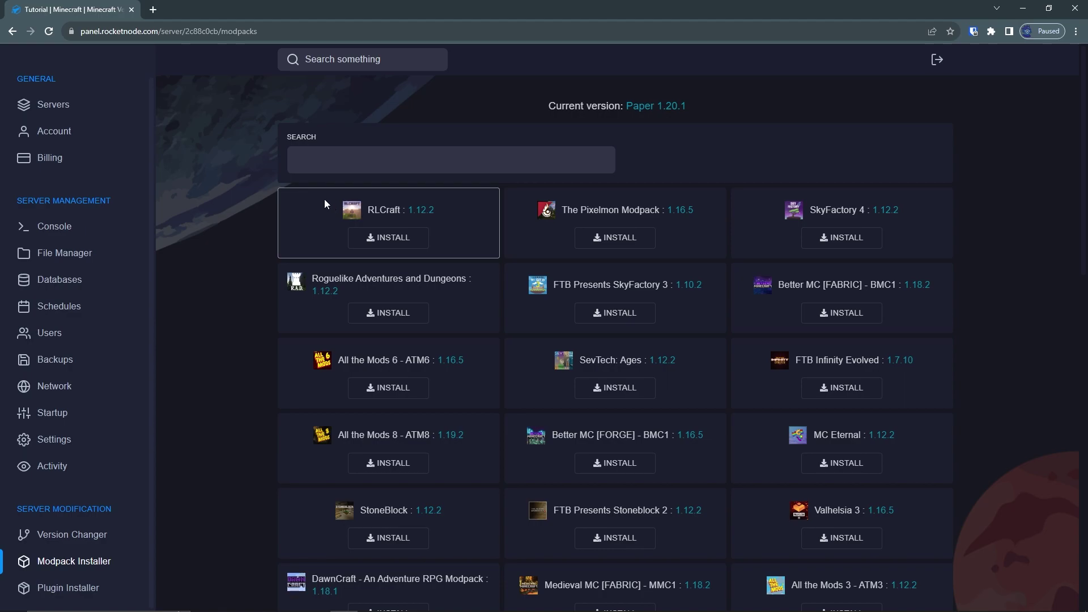
scroll(324, 204, down, 1)
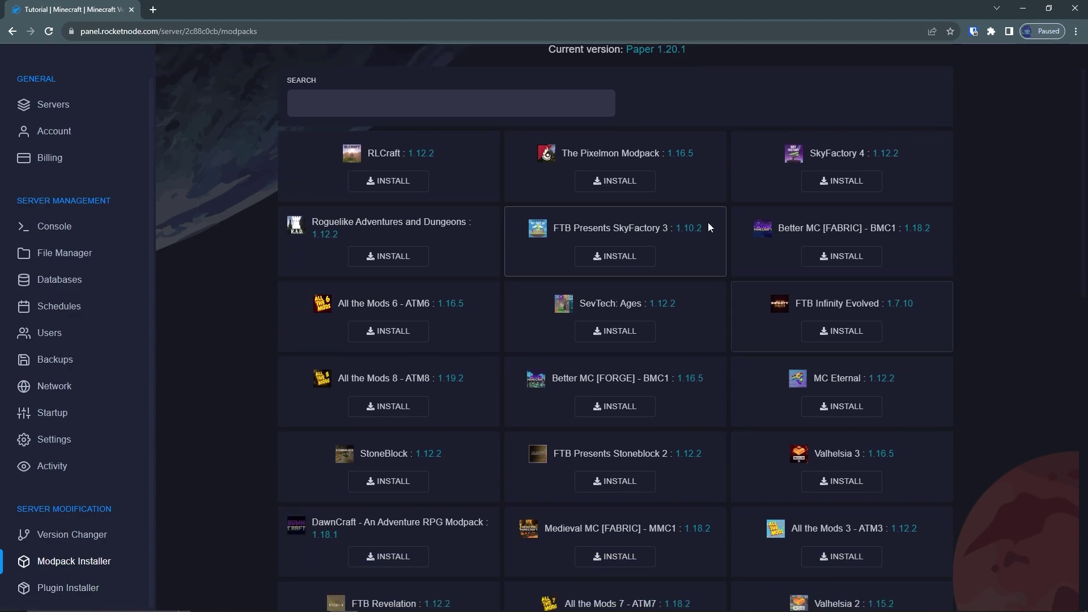
scroll(719, 230, down, 3)
scroll(802, 254, up, 5)
click(406, 157)
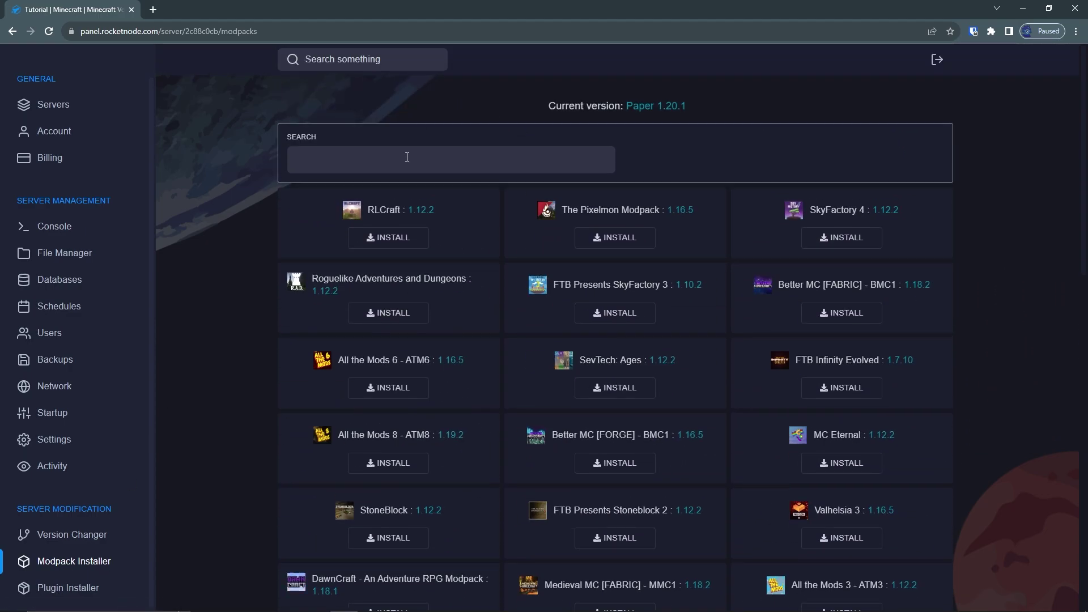
click(69, 587)
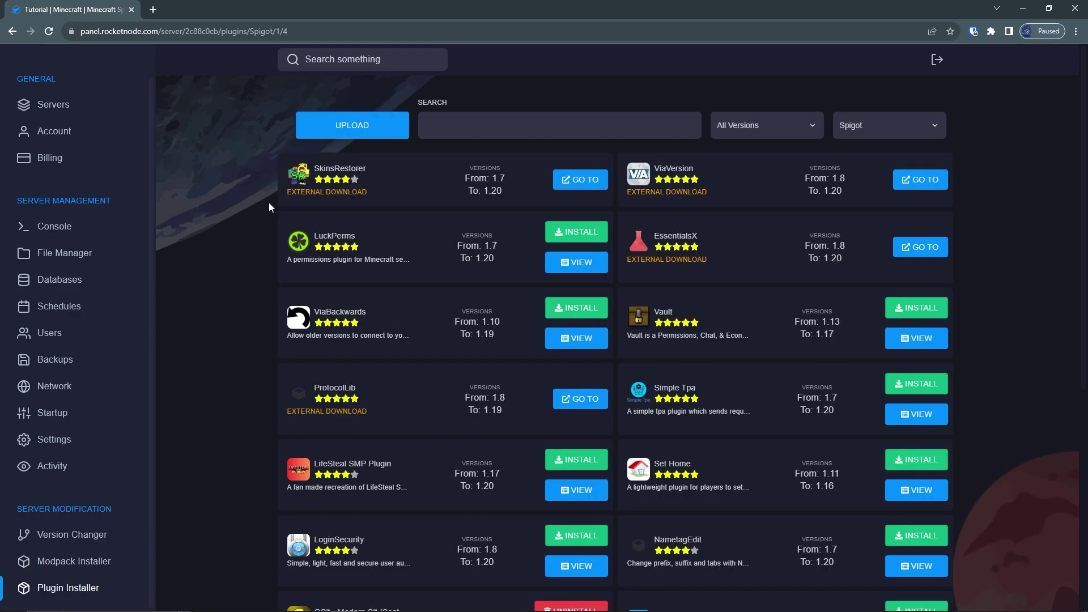
- Filter plugins to version 1.20, install LifeSteal SMP Plugin, and return to the console
click(766, 126)
click(731, 147)
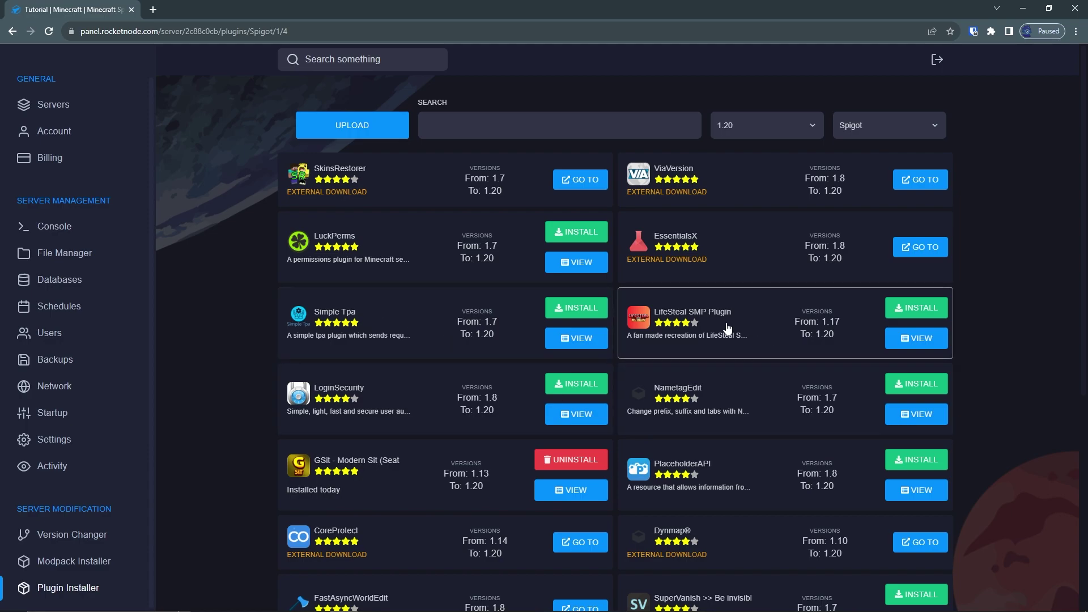
scroll(693, 334, down, 2)
click(920, 138)
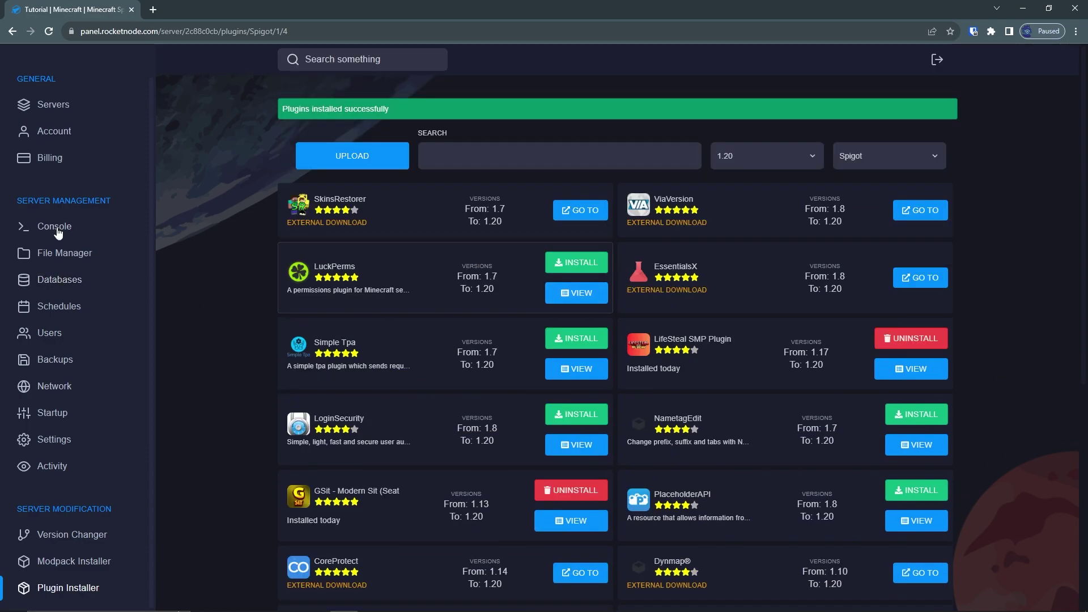
click(55, 227)
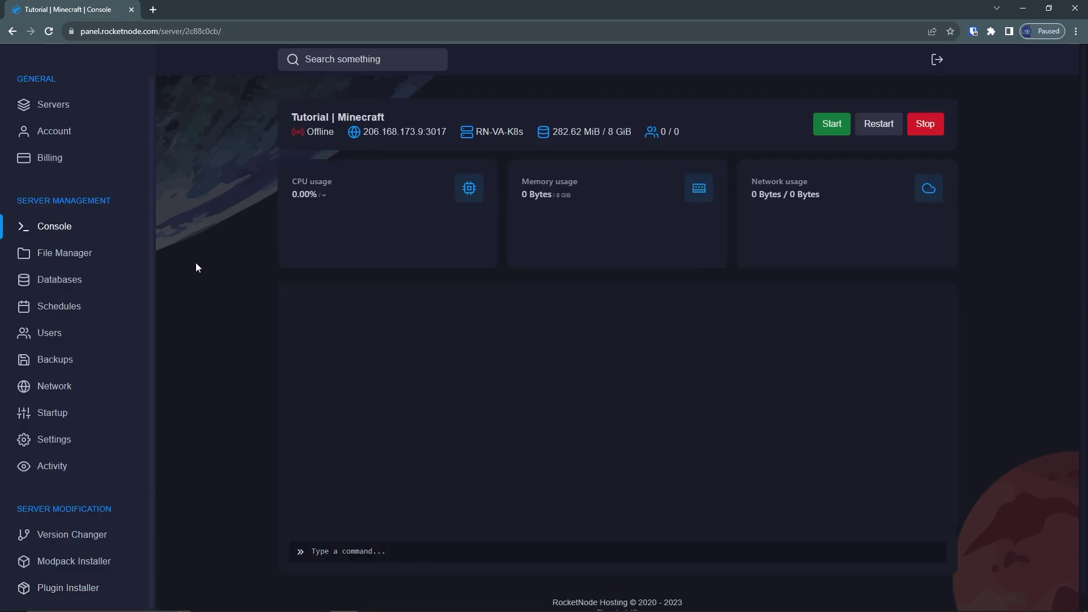
- Edit server.properties in the File Manager to max-players 1000 and save it
click(41, 257)
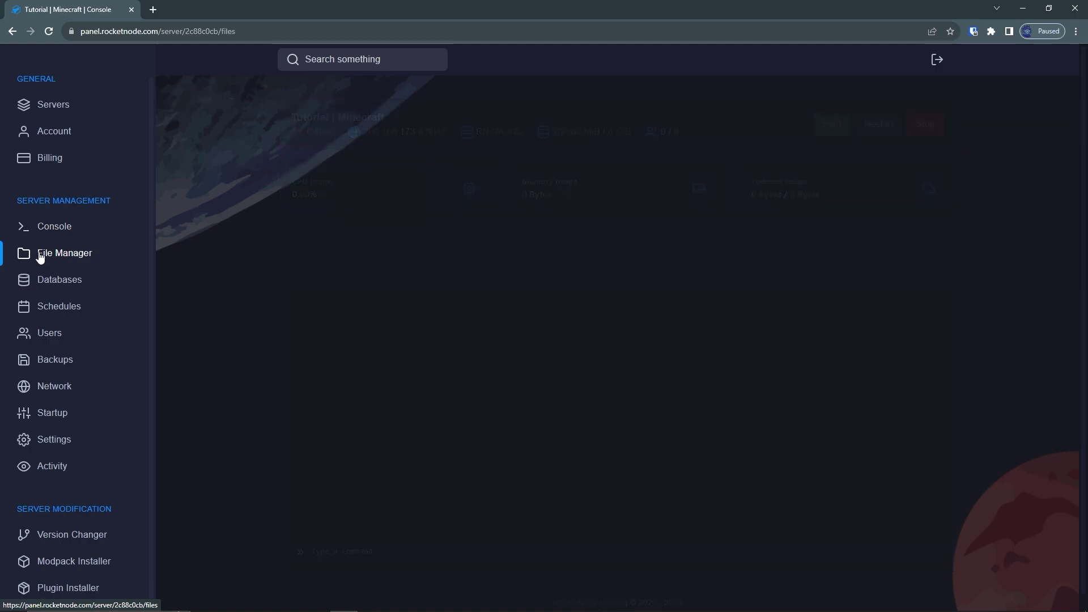
scroll(464, 289, down, 5)
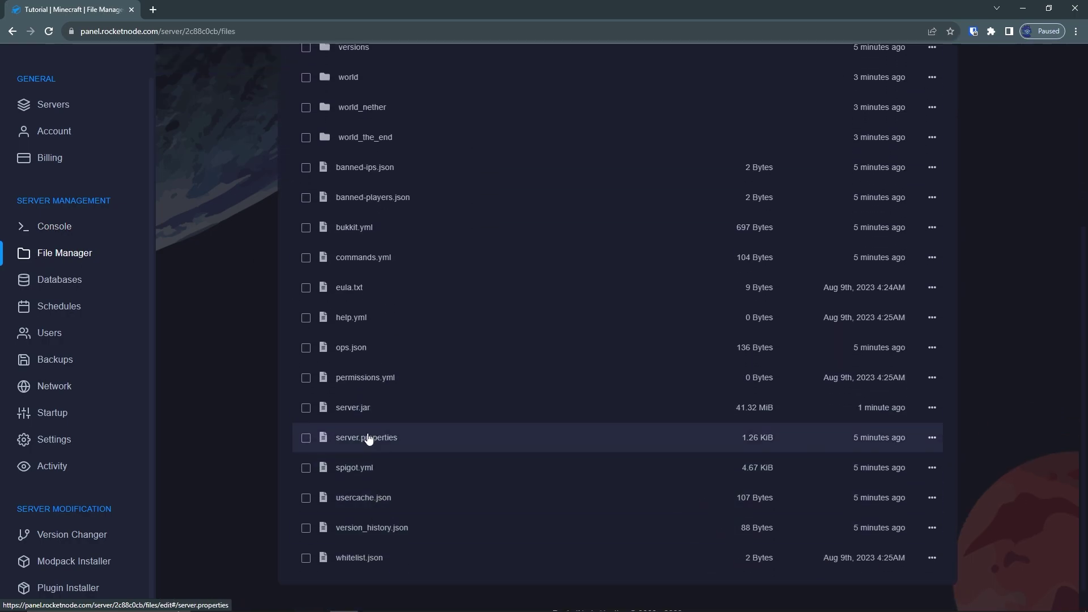
click(367, 477)
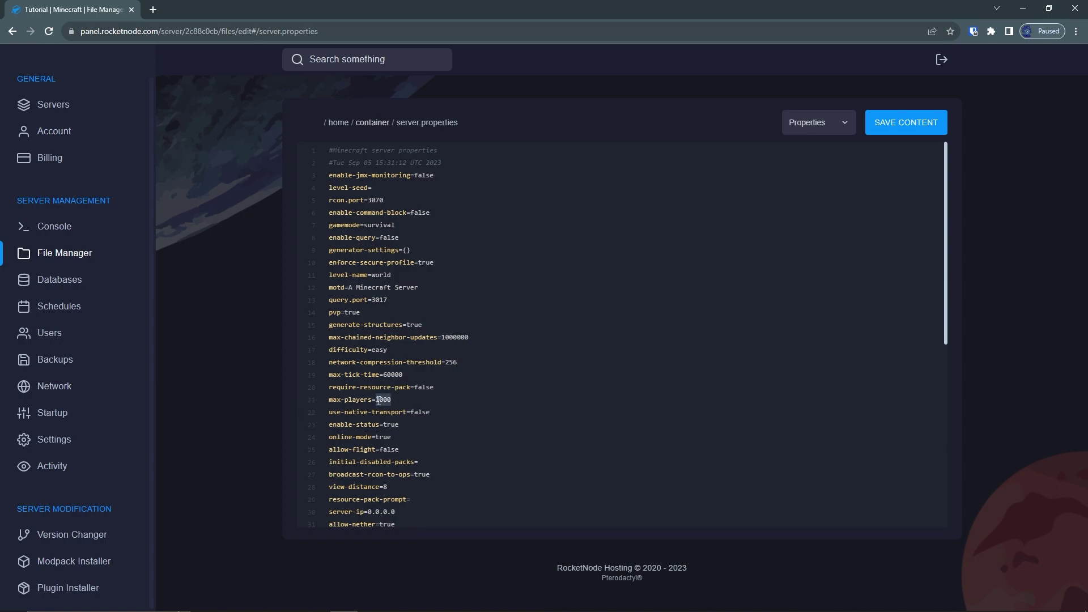
click(904, 124)
- Start the server from the console until it shows 1/1000 players, then switch to Minecraft
click(55, 226)
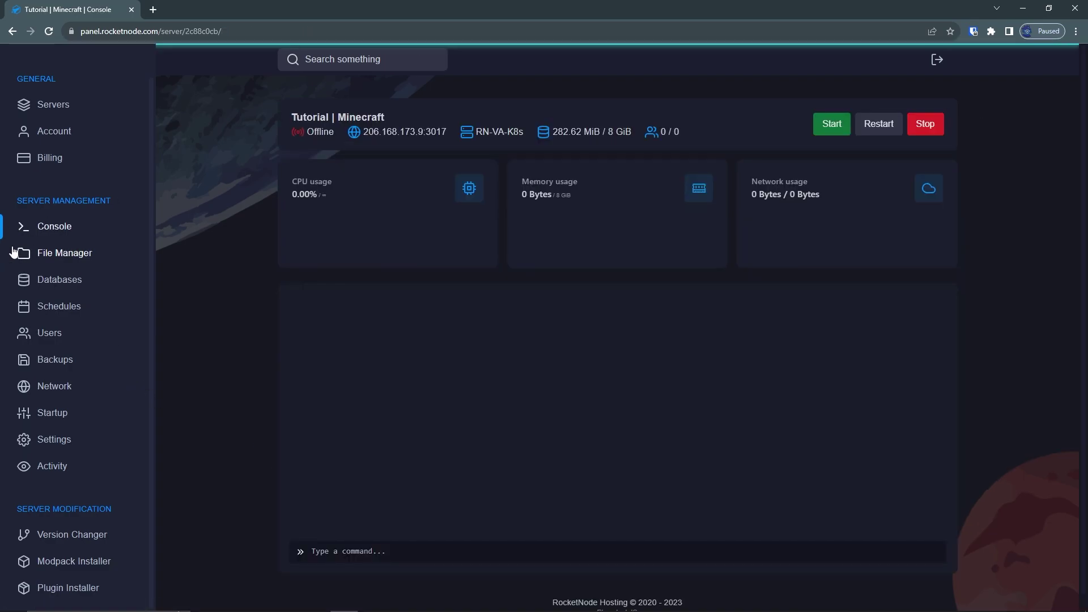
click(832, 123)
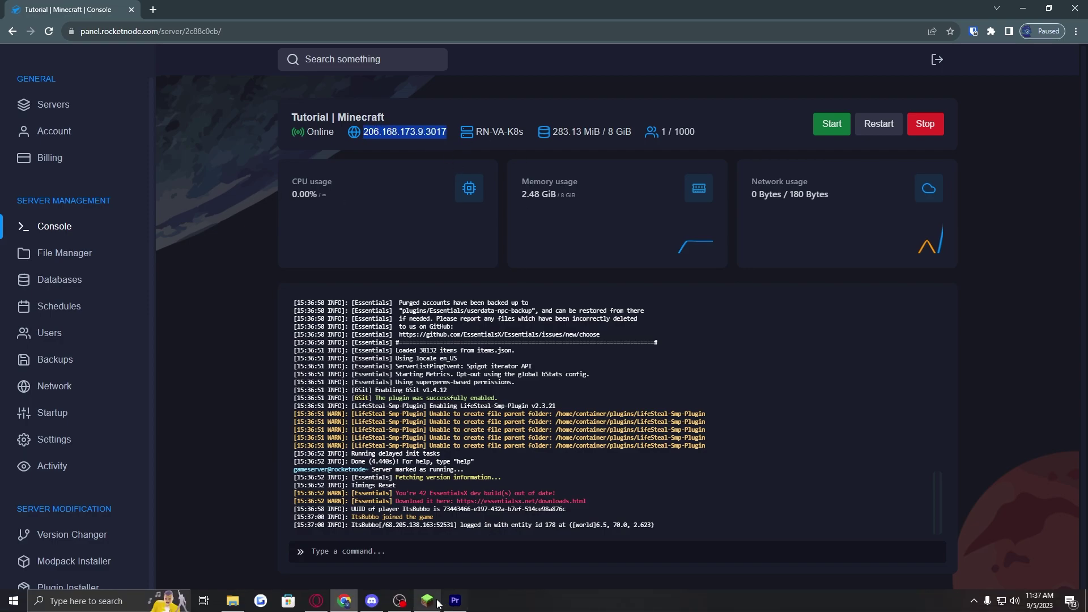
click(430, 601)
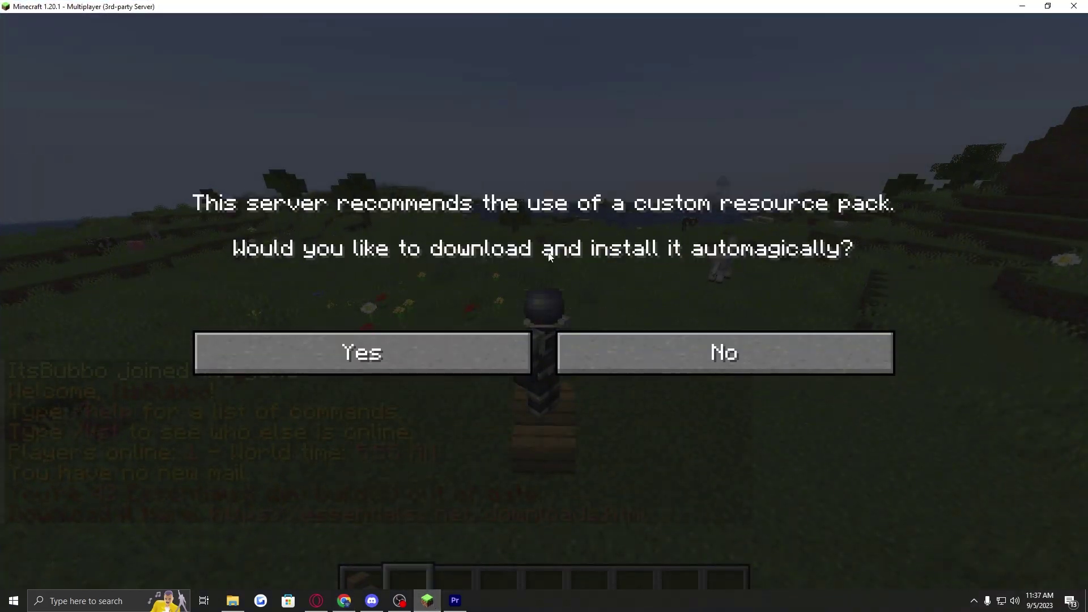
- Decline the resource pack, sit on the oak stairs, and respawn after being killed
click(738, 357)
key(F5)
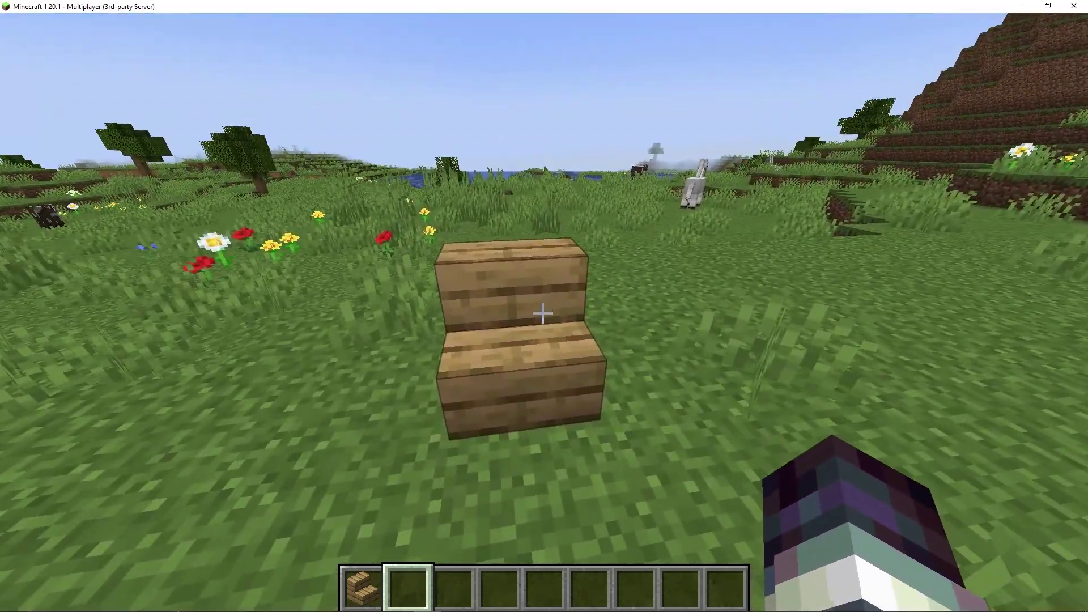
right_click(542, 315)
key(F5)
key(F5)
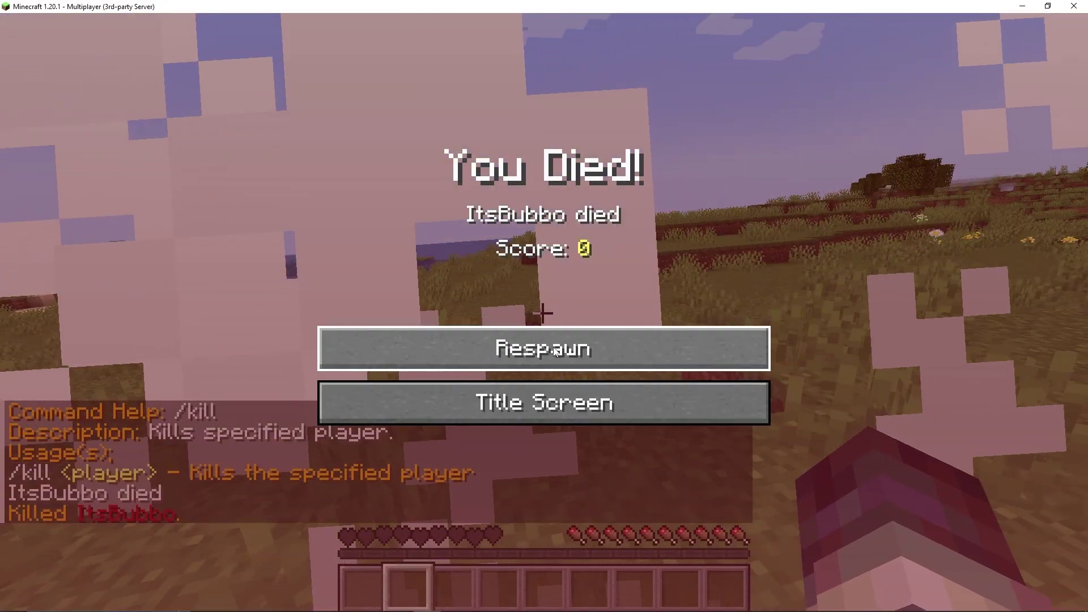
click(545, 347)
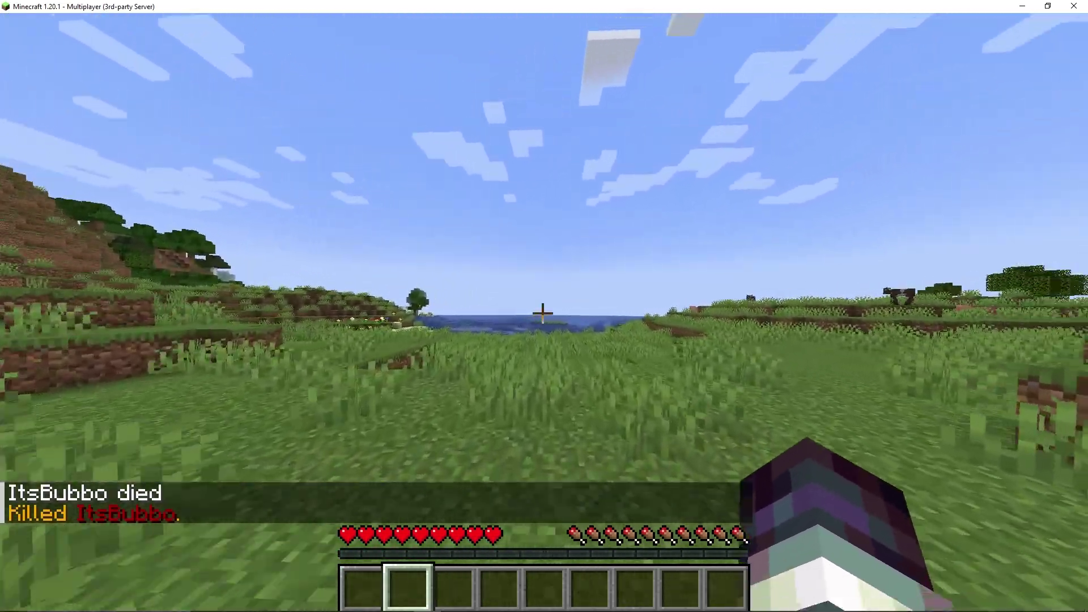
key(F5)
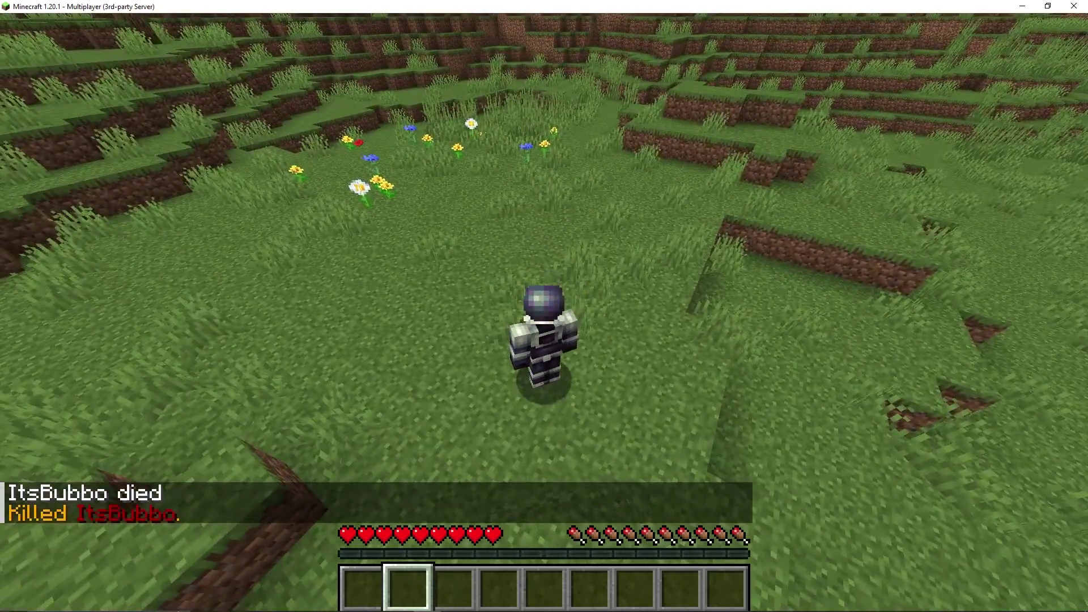